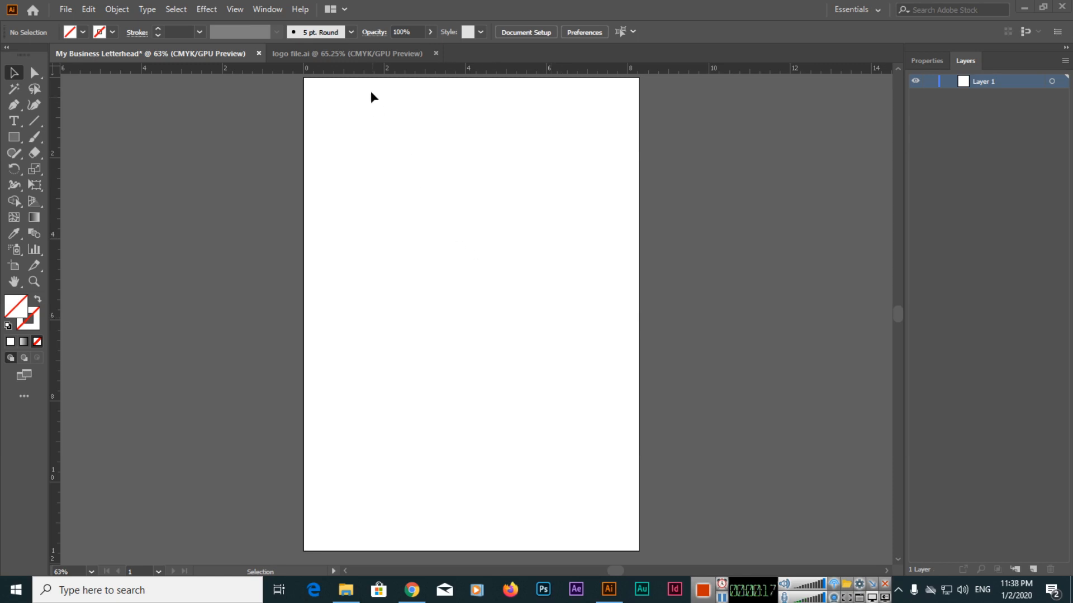
Switch to the logo file.ai document and examine the logo up close, selecting the house illustration.
left_click(351, 54)
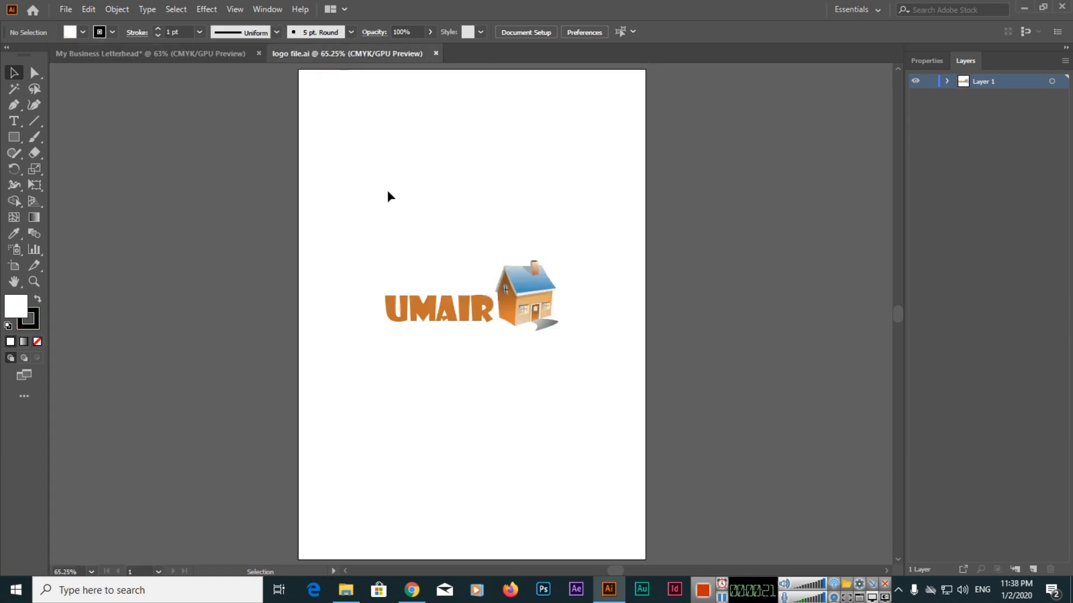
key("ctrl+equal")
key("ctrl+equal")
key("ctrl+equal")
scroll(614, 232, "up", 1)
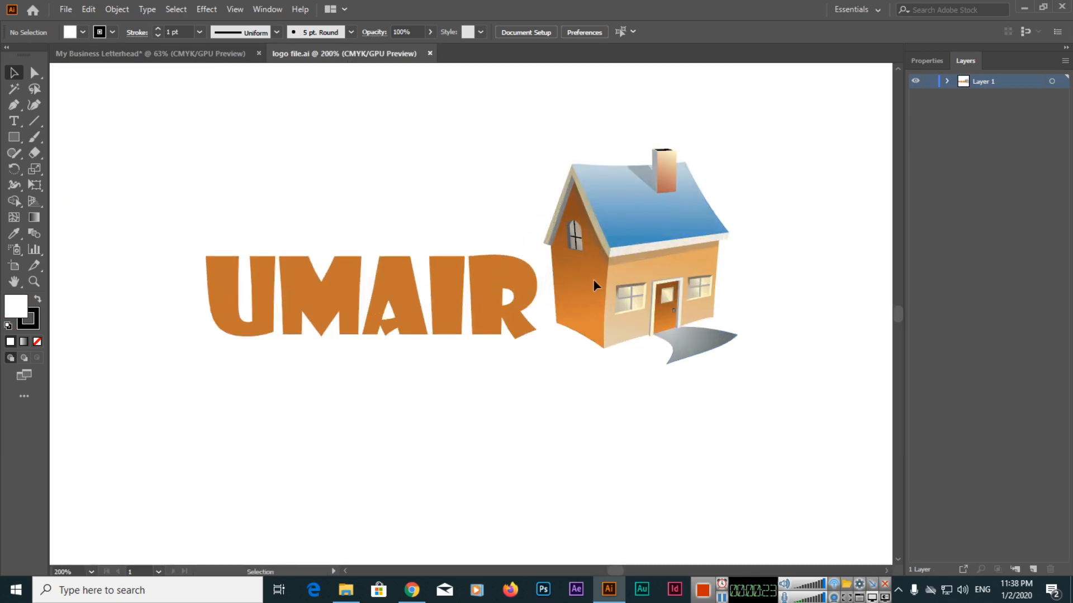
left_click(611, 232)
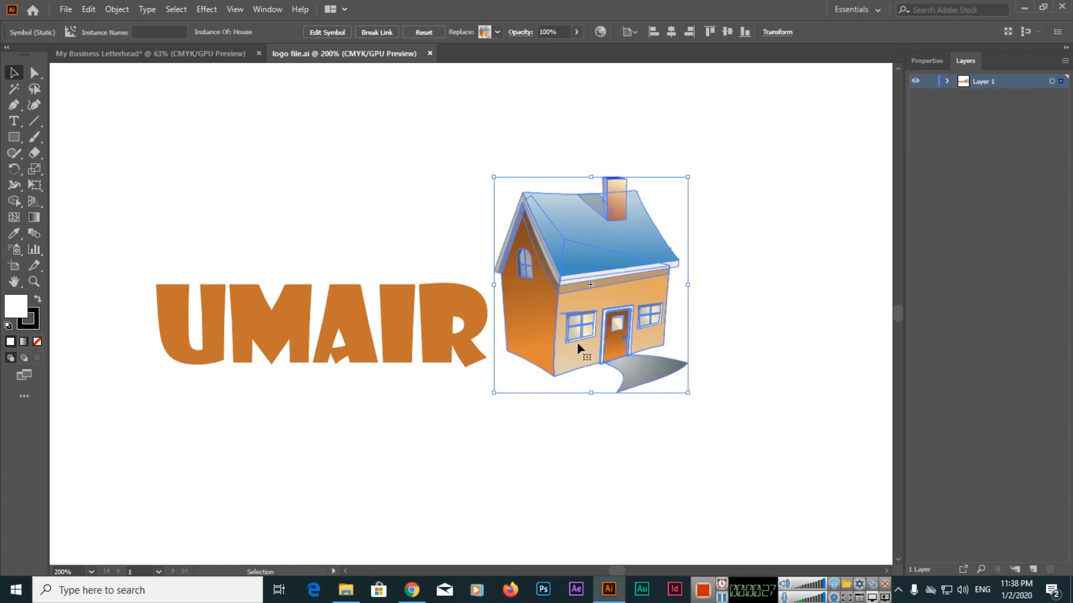
key("ctrl+0")
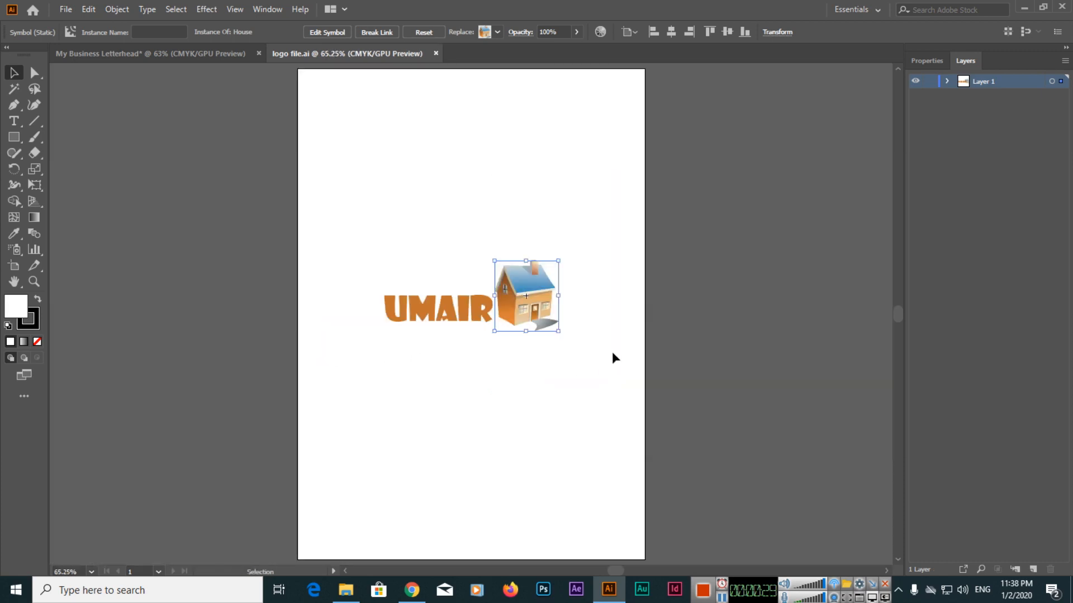
Try enlarging the house illustration about its centre to well over its original size, undoing each enlargement.
left_click_drag(558, 330, 649, 431)
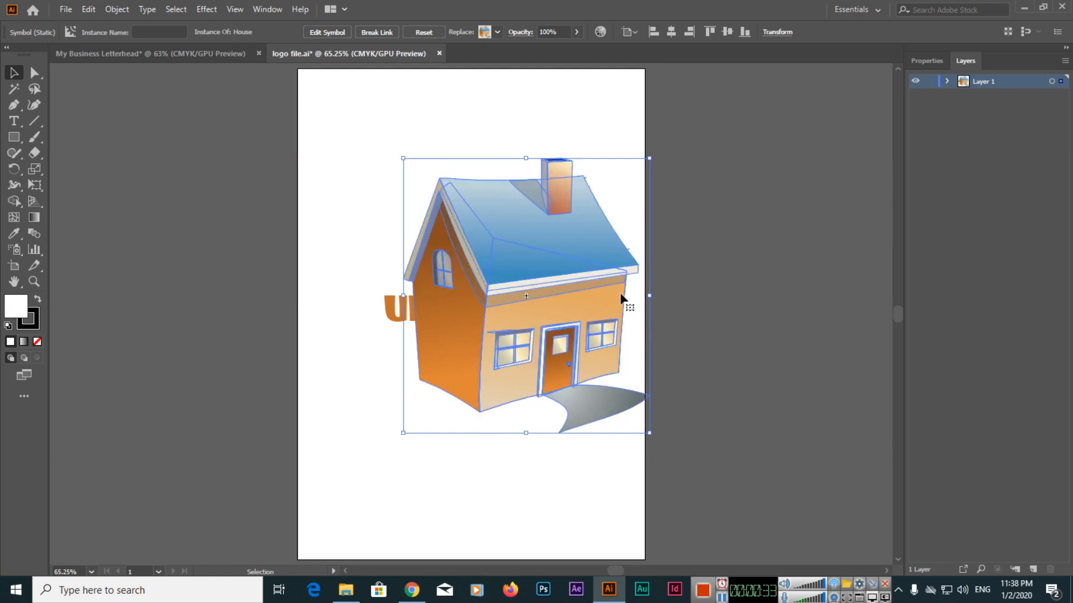
key("ctrl+z")
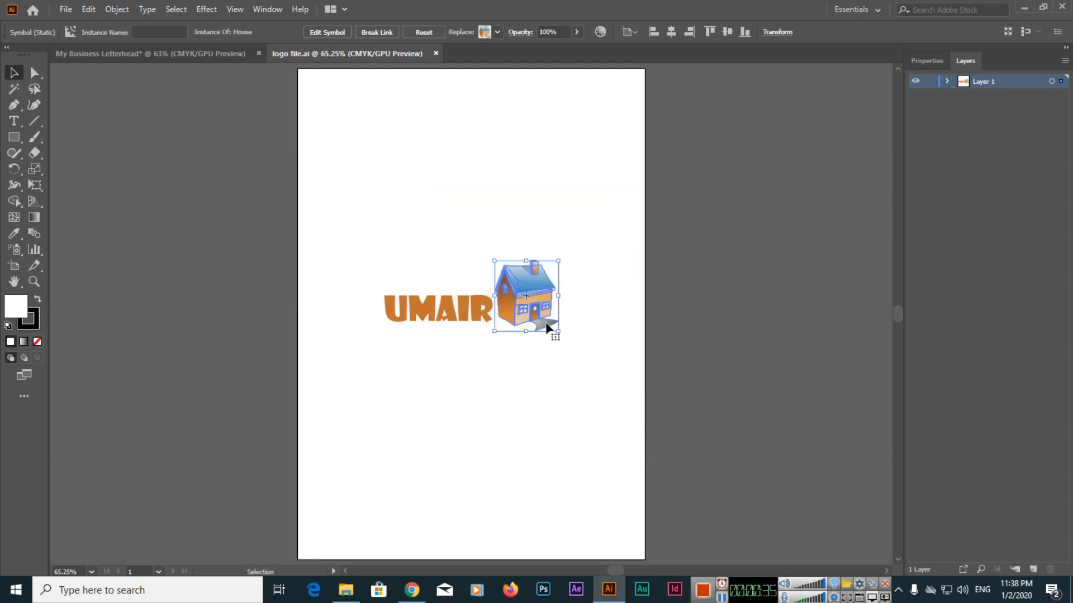
left_click_drag(559, 331, 651, 445)
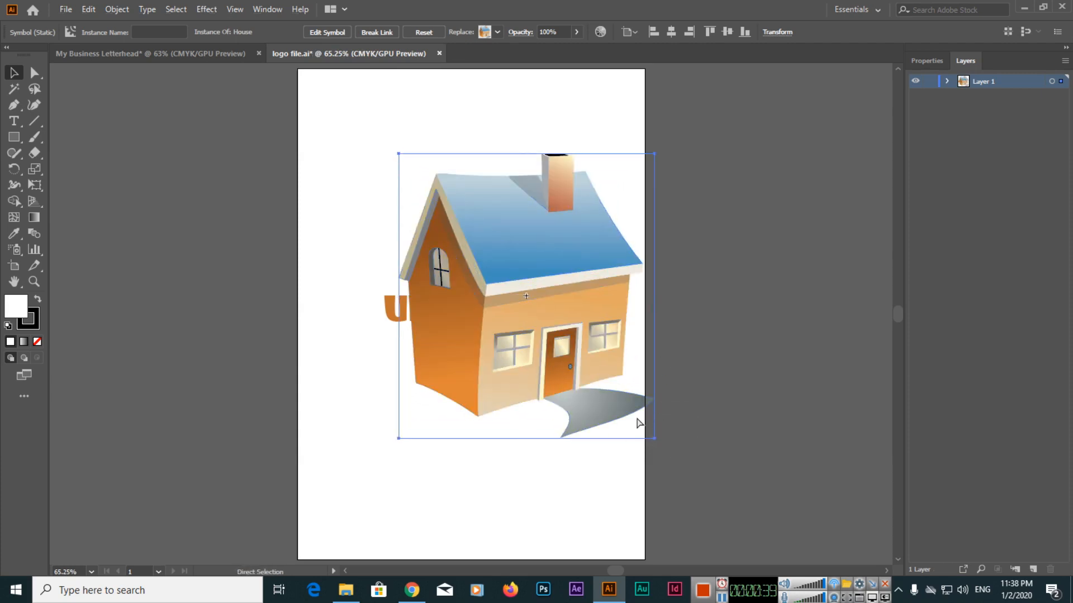
key("ctrl+z")
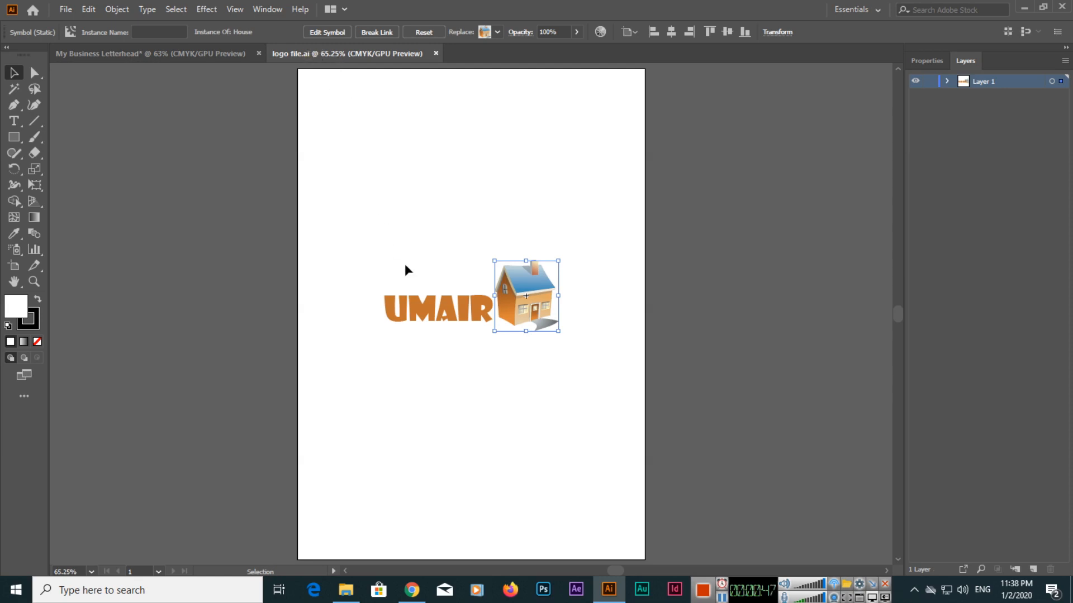
Copy the whole logo, text and house, from logo file.ai and paste it into the My Business Letterhead document.
left_click(212, 53)
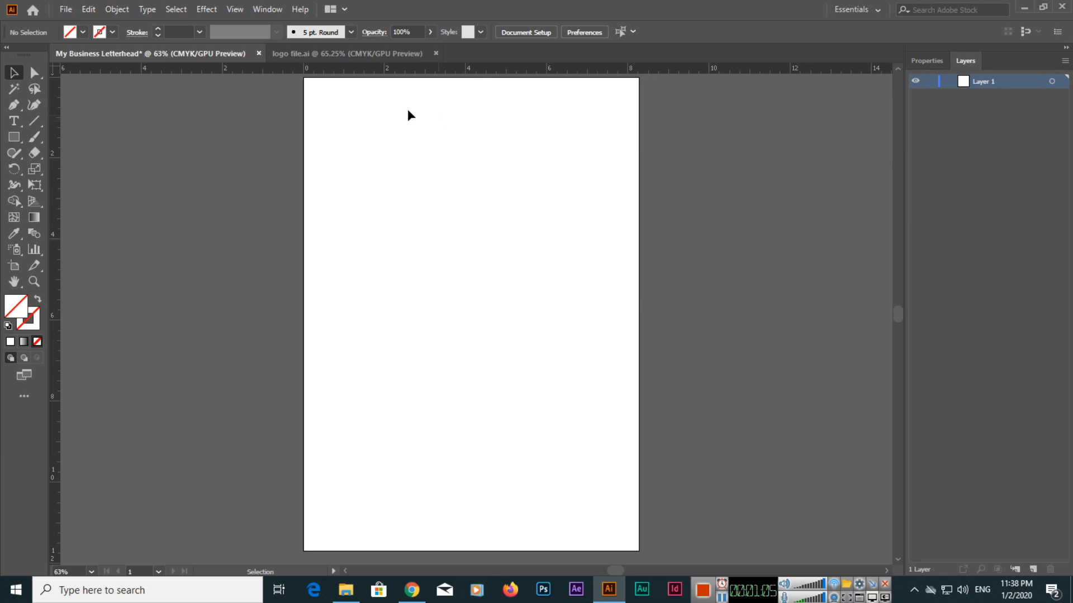
left_click(353, 56)
left_click_drag(378, 230, 591, 370)
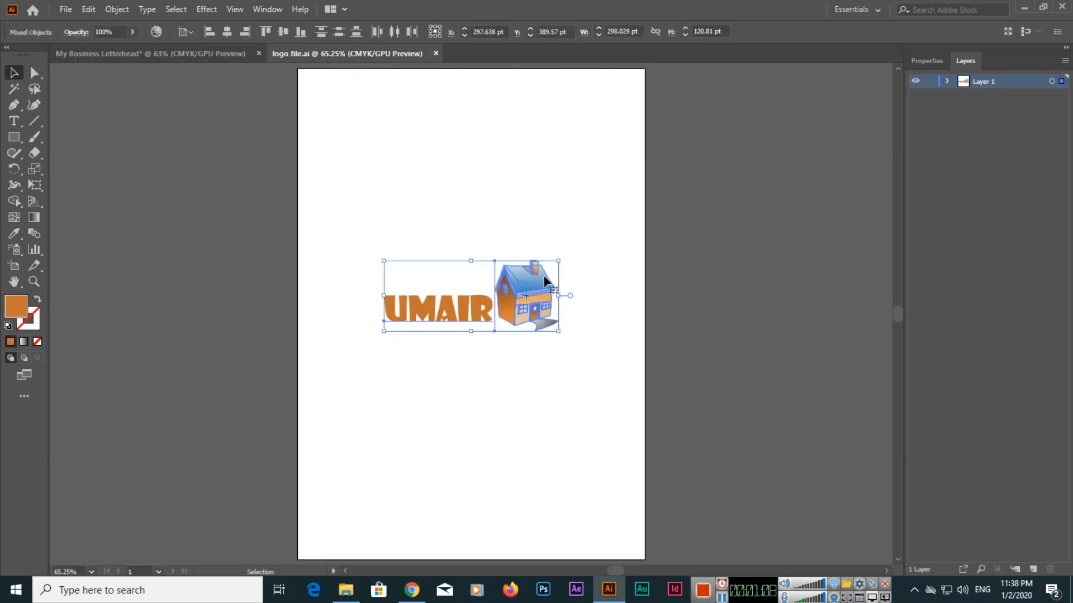
left_click(89, 10)
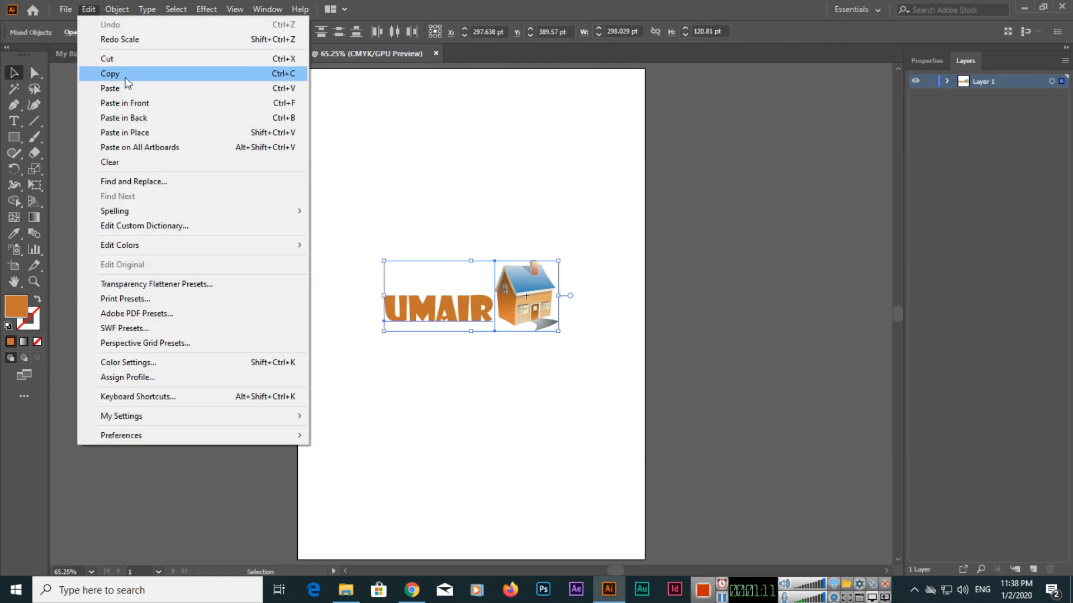
left_click(112, 75)
left_click(143, 54)
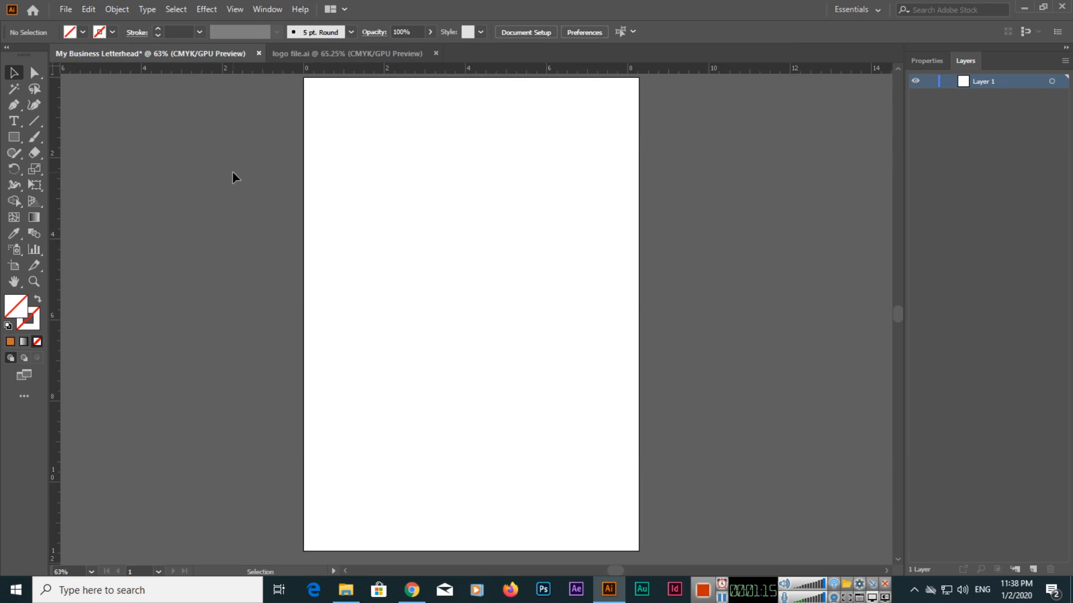
left_click(86, 9)
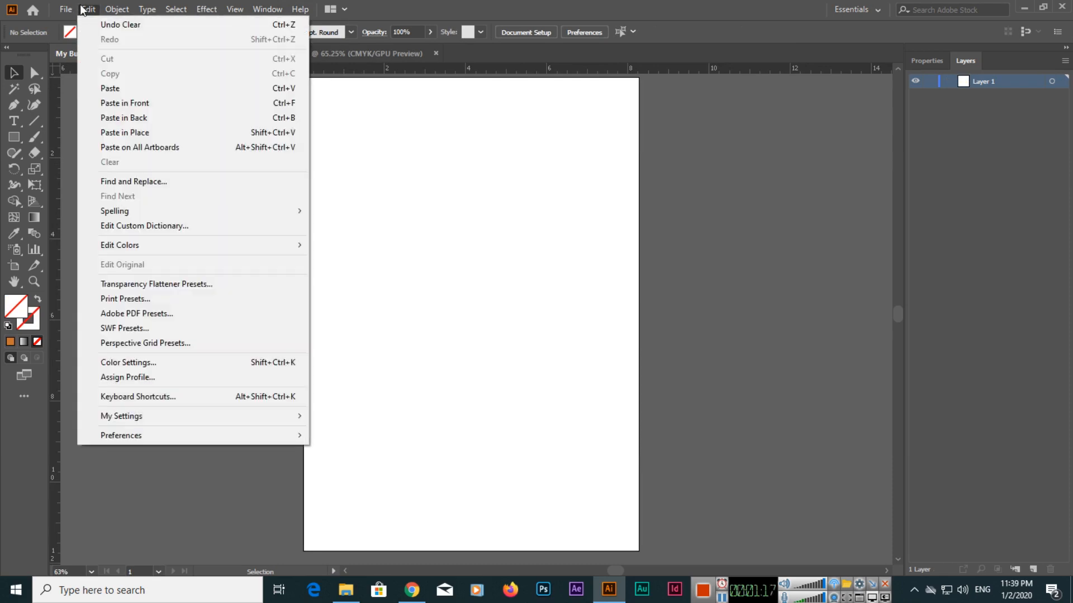
left_click(123, 86)
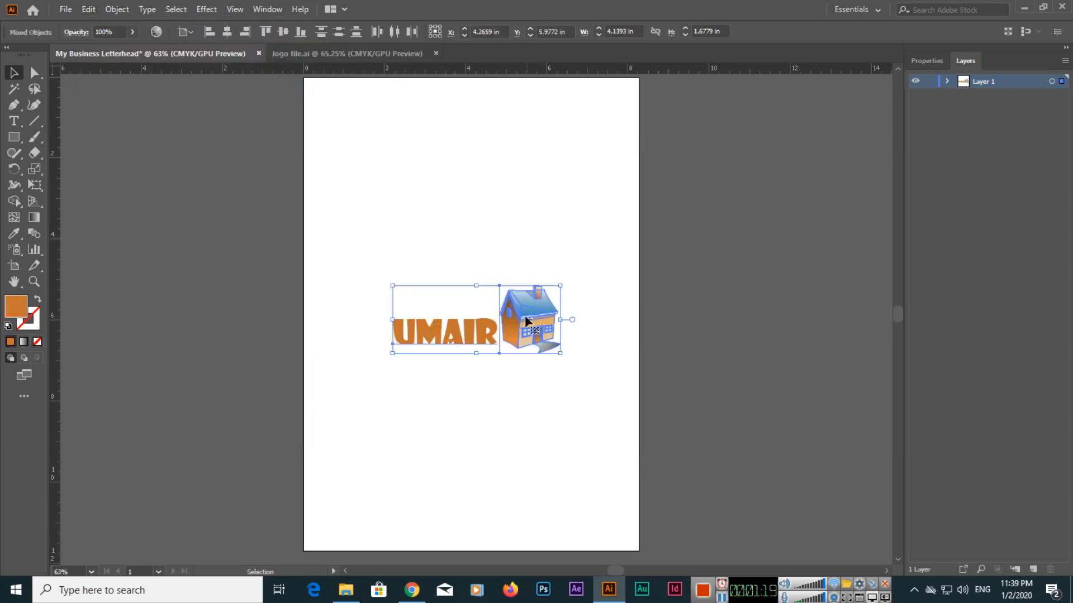
Scale the pasted logo down to about 3.13 in wide and place it in the upper middle of the page.
left_click_drag(560, 285, 445, 124)
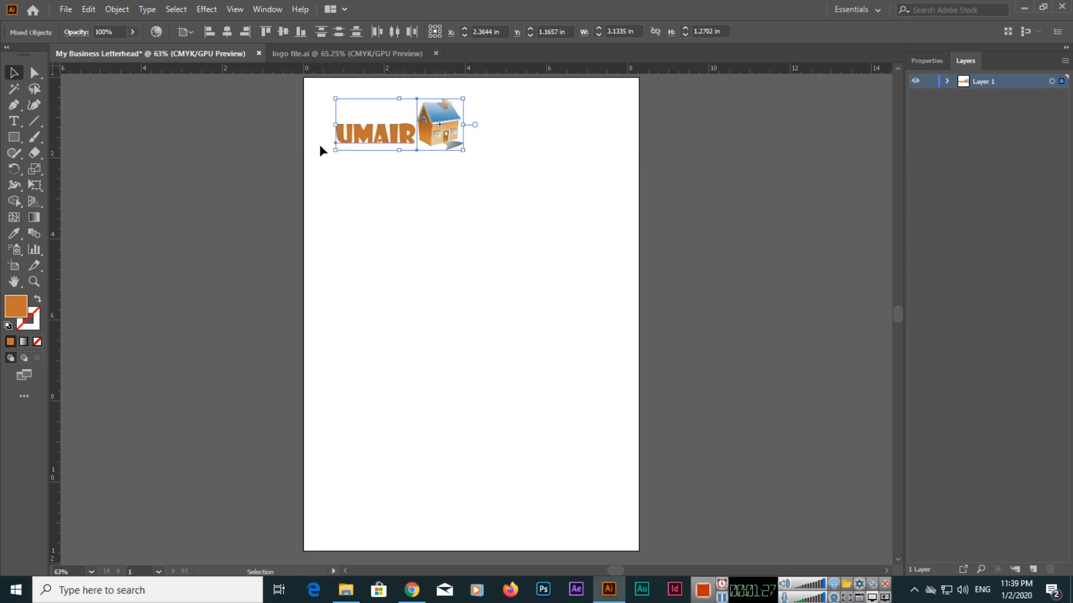
left_click_drag(460, 95, 541, 218)
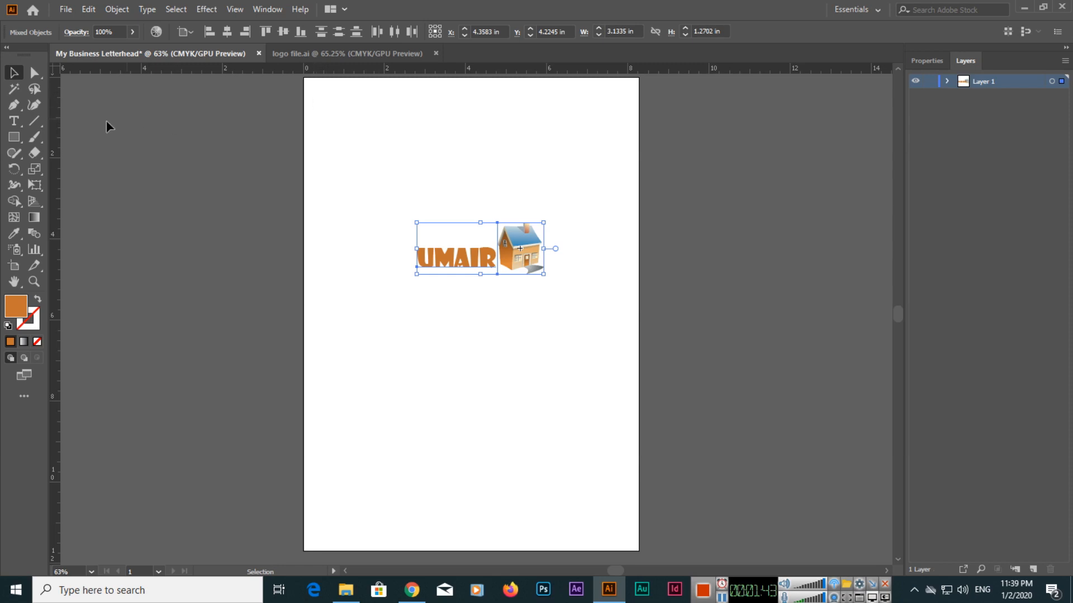
Add a vertical ruler guide near the page's left edge and set its X position to 0.5 in.
left_click_drag(56, 126, 55, 125)
left_click_drag(243, 151, 319, 164)
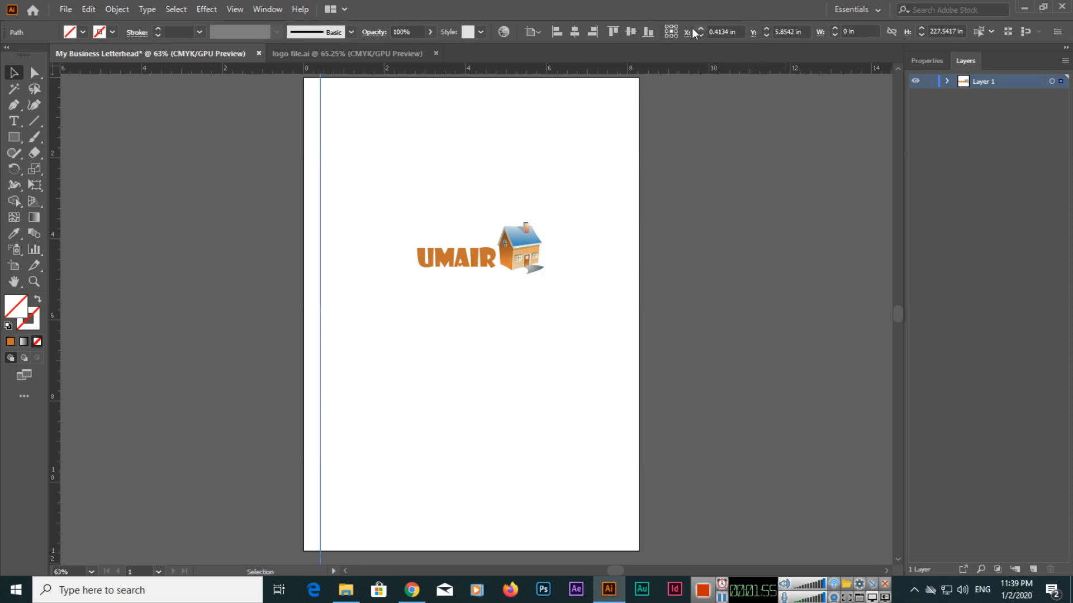
left_click(727, 31)
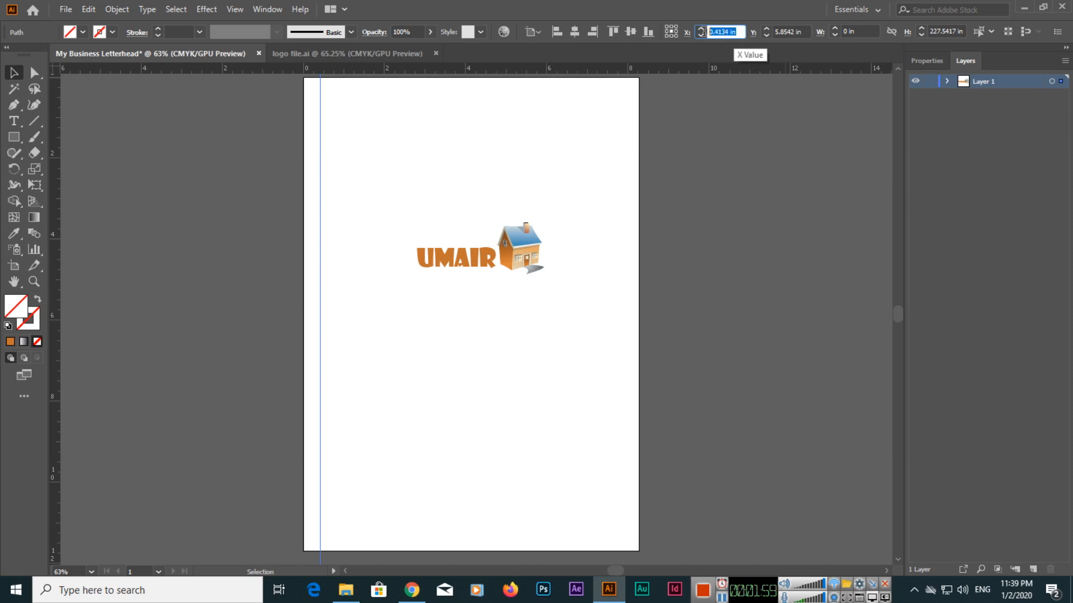
type("0.5")
key("Return")
Try the vertical guide at an X position of 1 in and return it to 0.5 in.
left_click(733, 31)
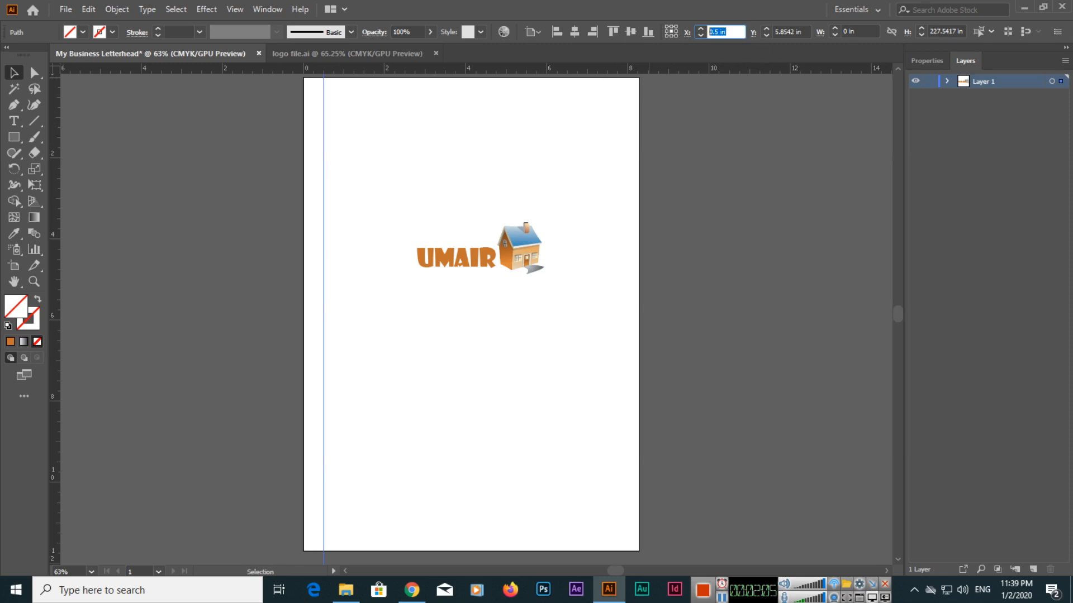
type("1")
key("Return")
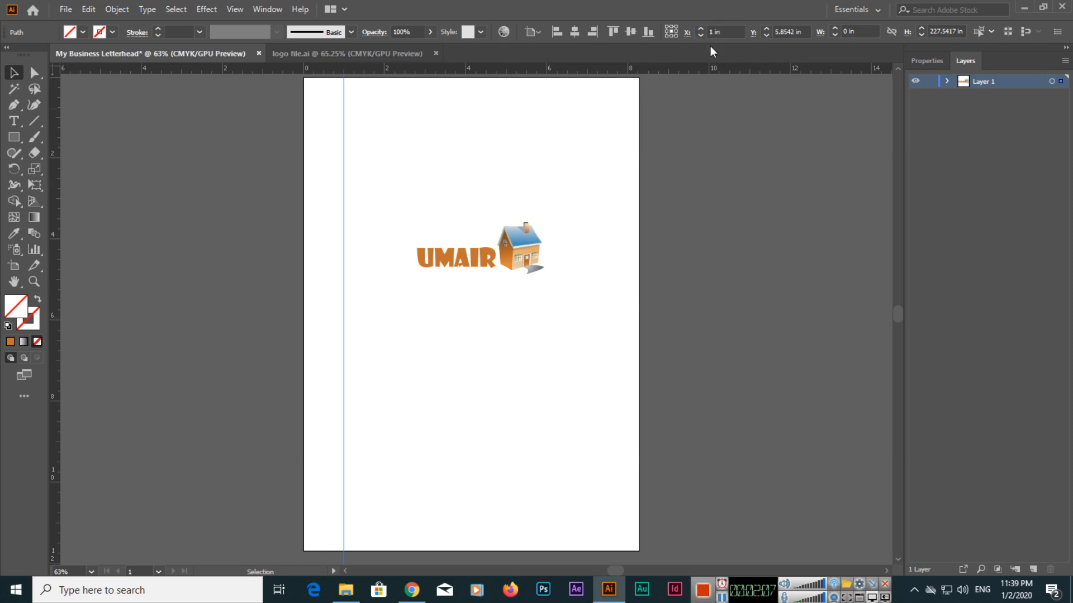
left_click(723, 30)
type("0.5")
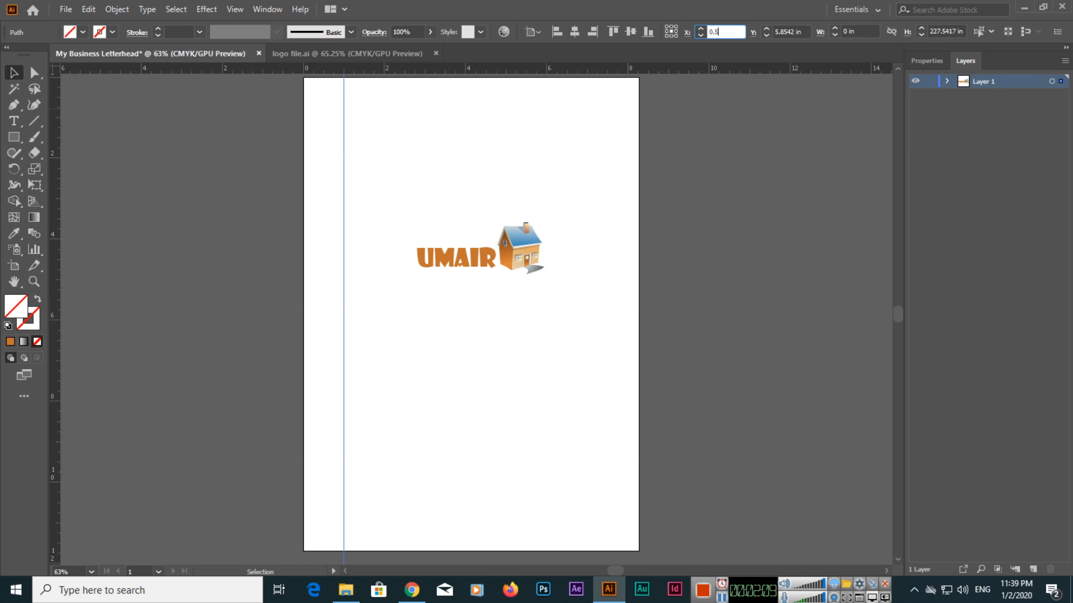
key("Return")
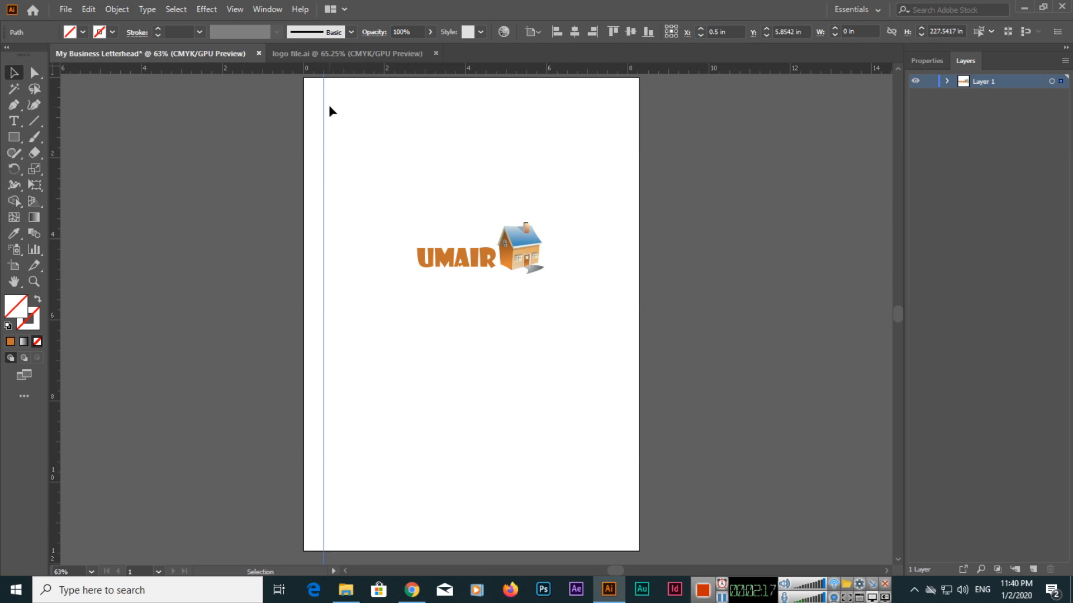
Move the logo to the page's upper-left corner with its left edge aligned to the vertical guide.
left_click_drag(374, 196, 431, 124)
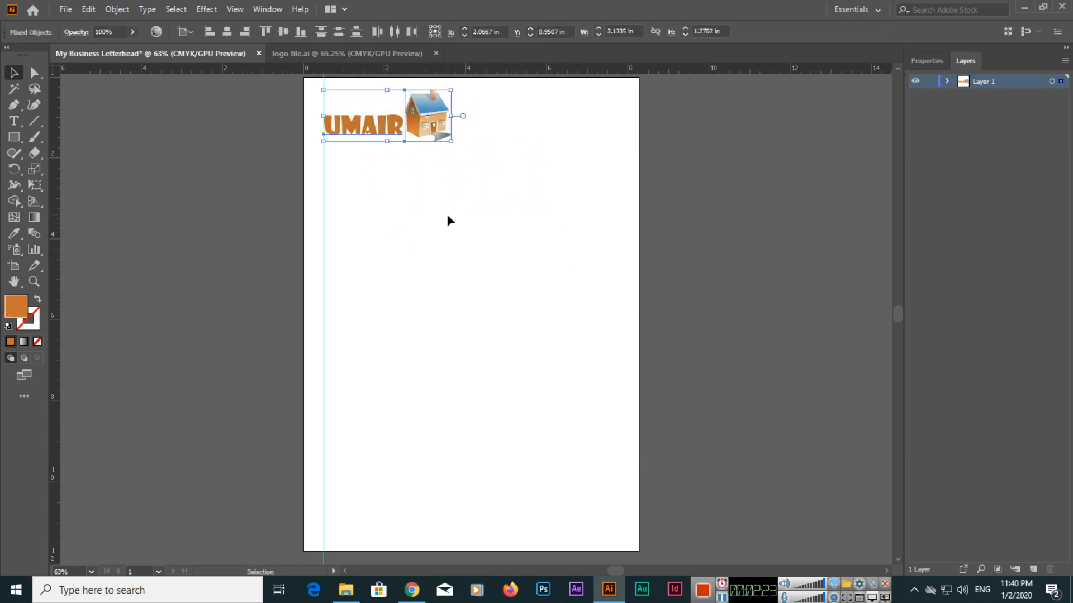
left_click(448, 215)
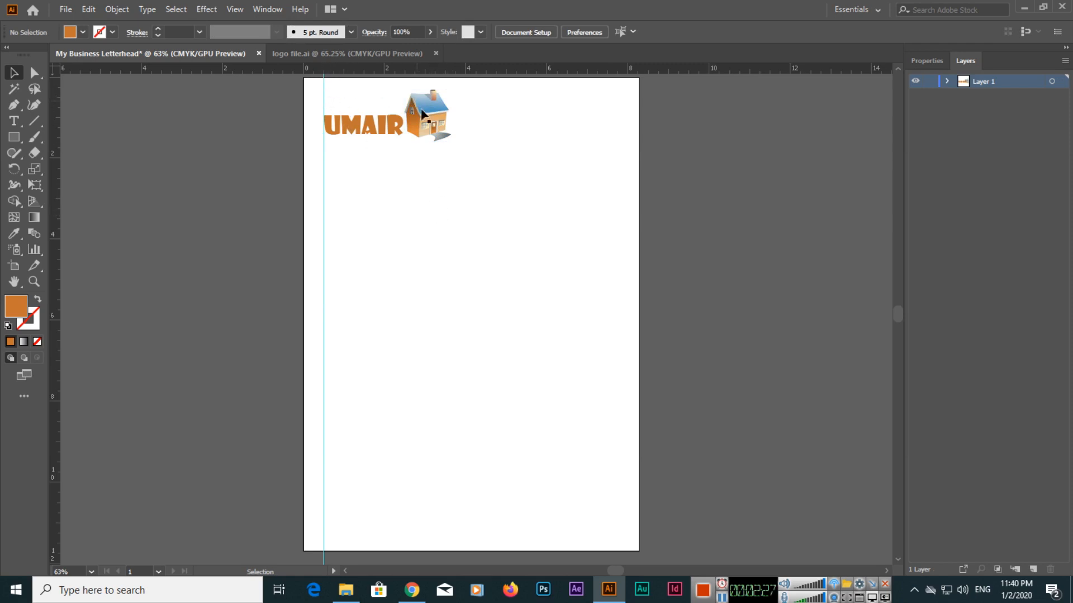
Expand Layer 1 to show its objects and group the logo text with the house illustration.
left_click_drag(310, 86, 459, 169)
left_click(459, 175)
left_click(383, 127)
left_click(432, 117)
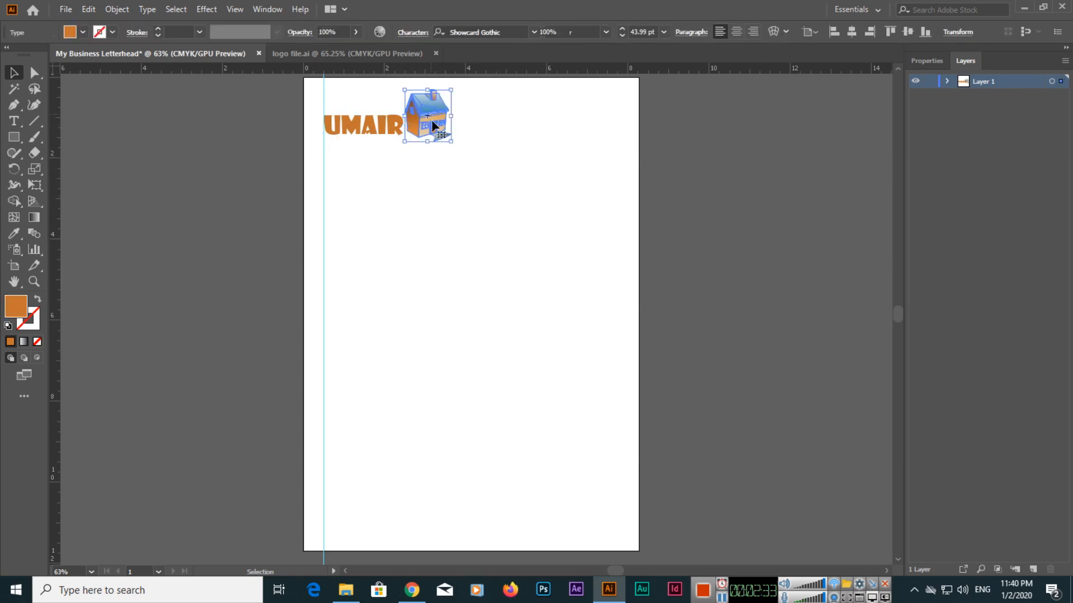
left_click_drag(475, 168, 347, 94)
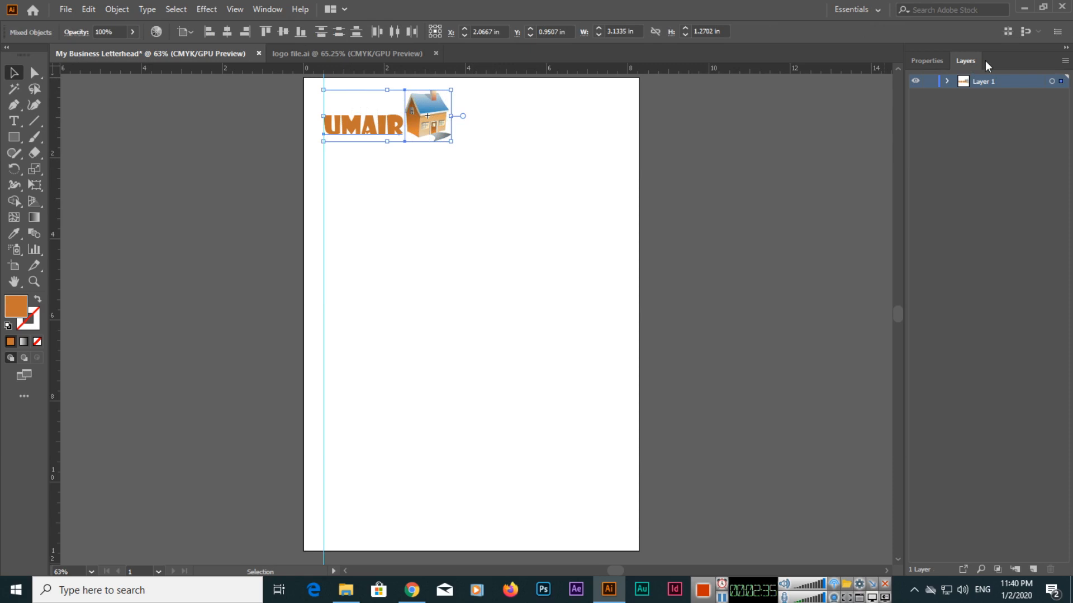
left_click(945, 81)
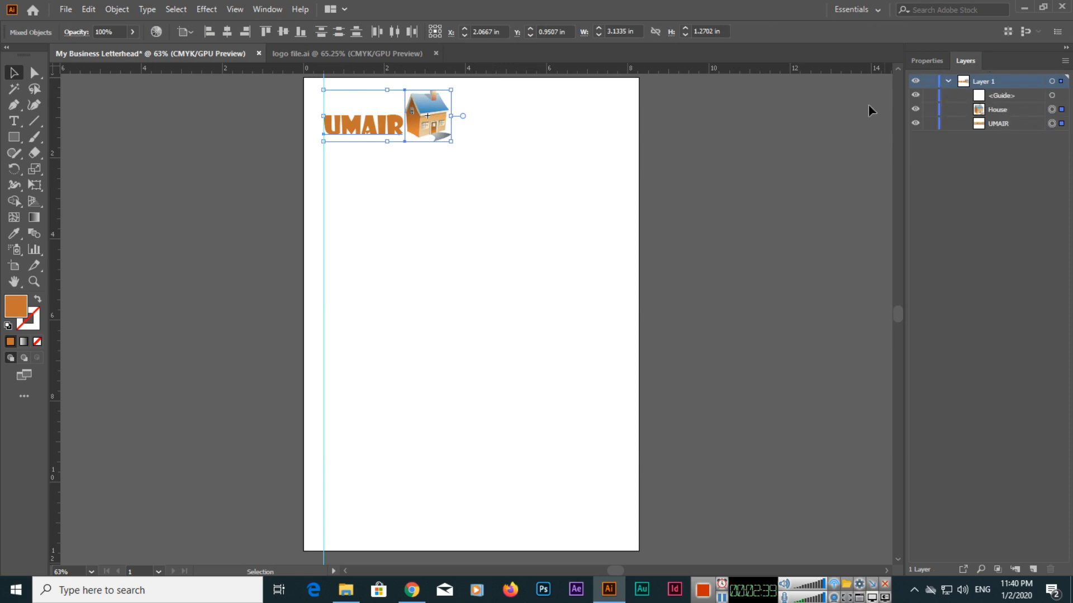
key("ctrl")
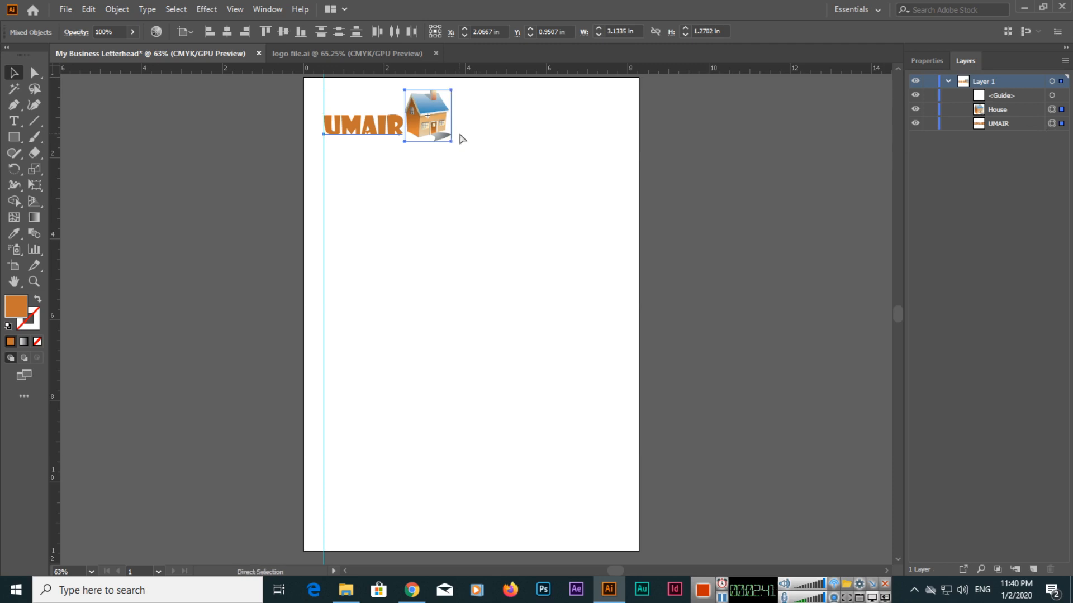
left_click(123, 13)
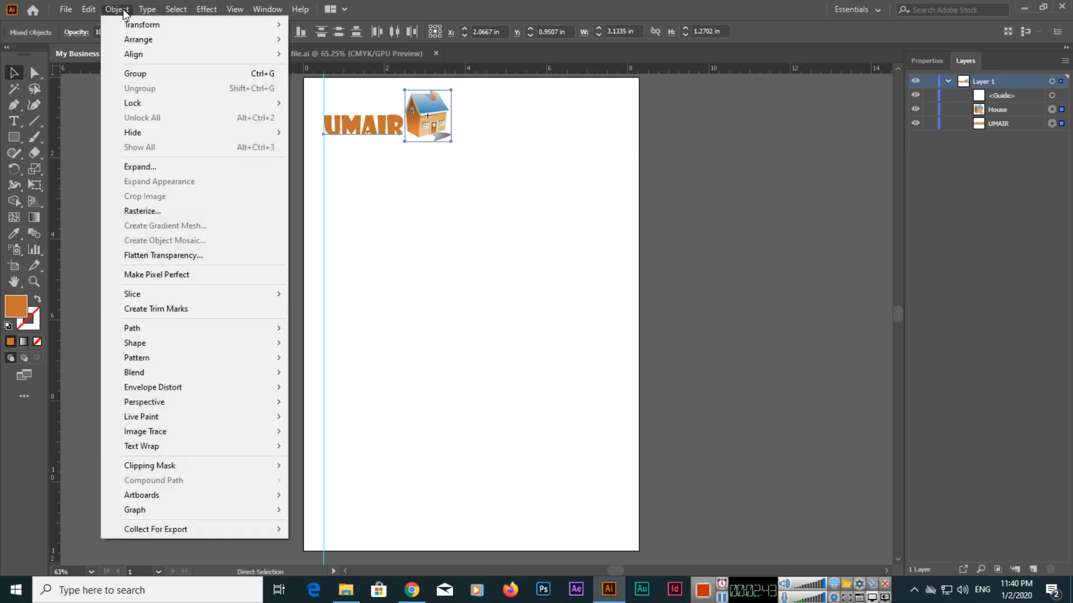
key("ctrl+g")
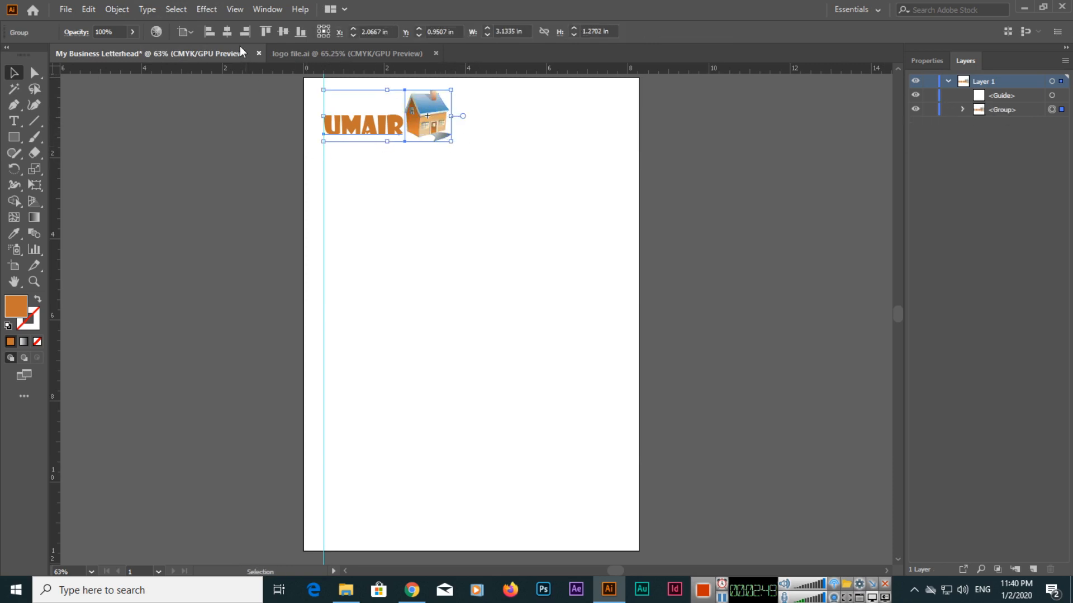
Display the Align panel with its full options, including Distribute Spacing and Align To.
left_click(262, 9)
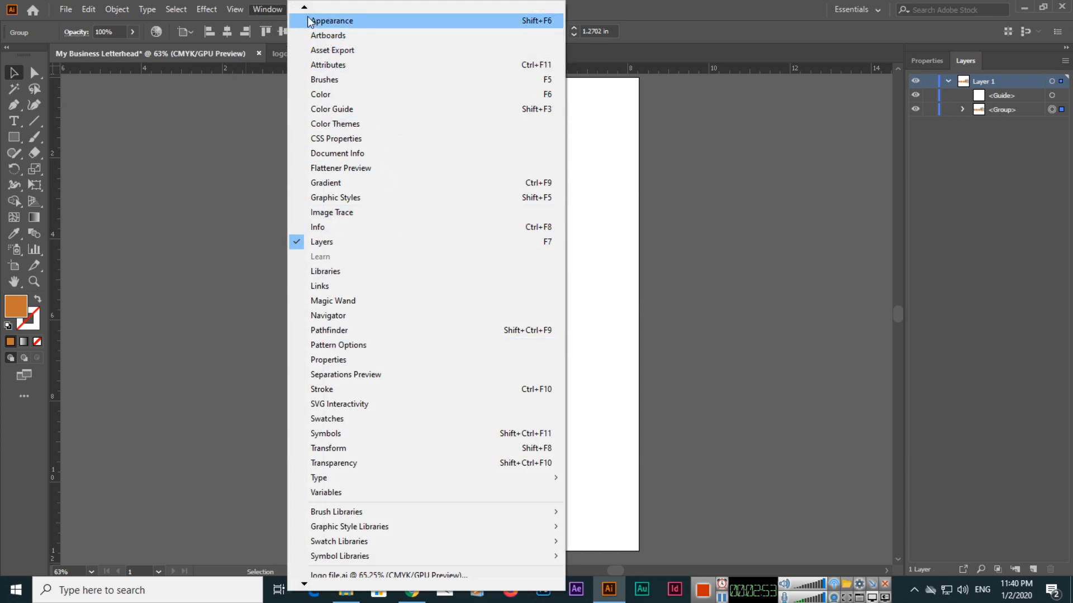
left_click(318, 33)
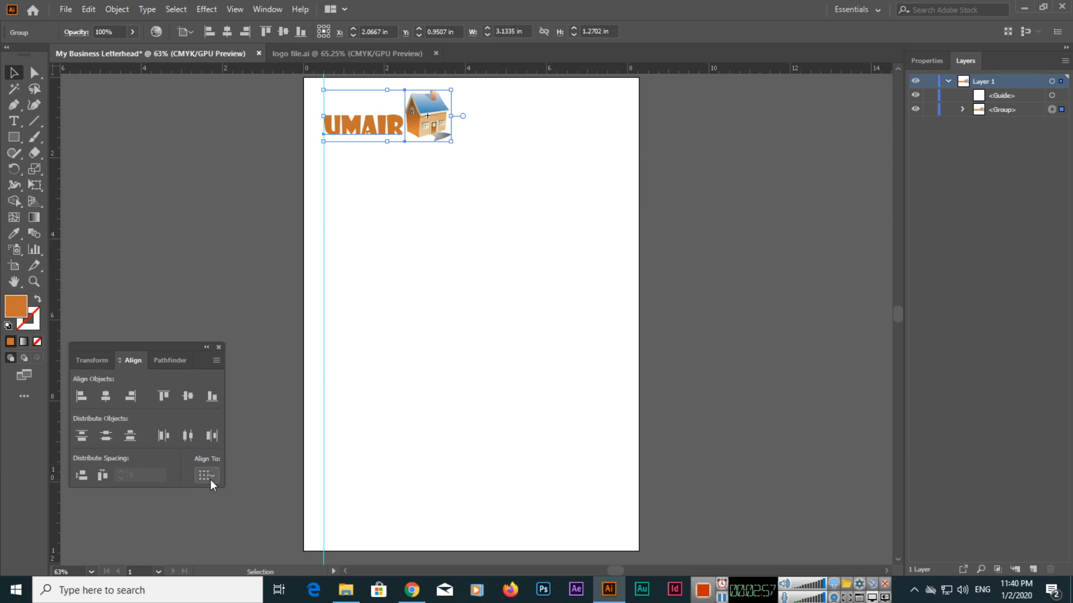
left_click(217, 360)
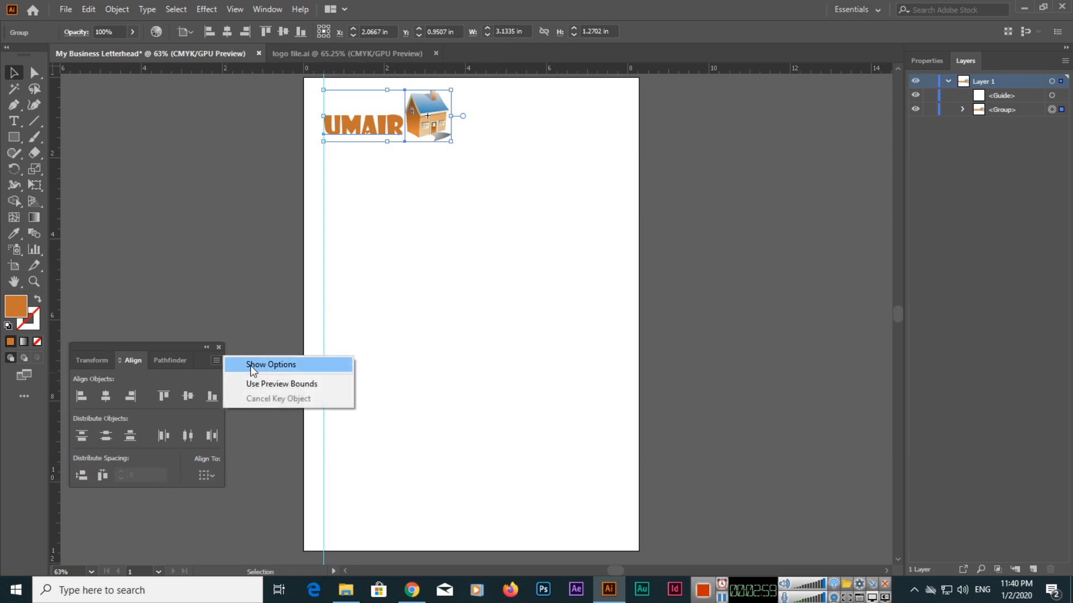
left_click(251, 365)
left_click(218, 361)
left_click(251, 364)
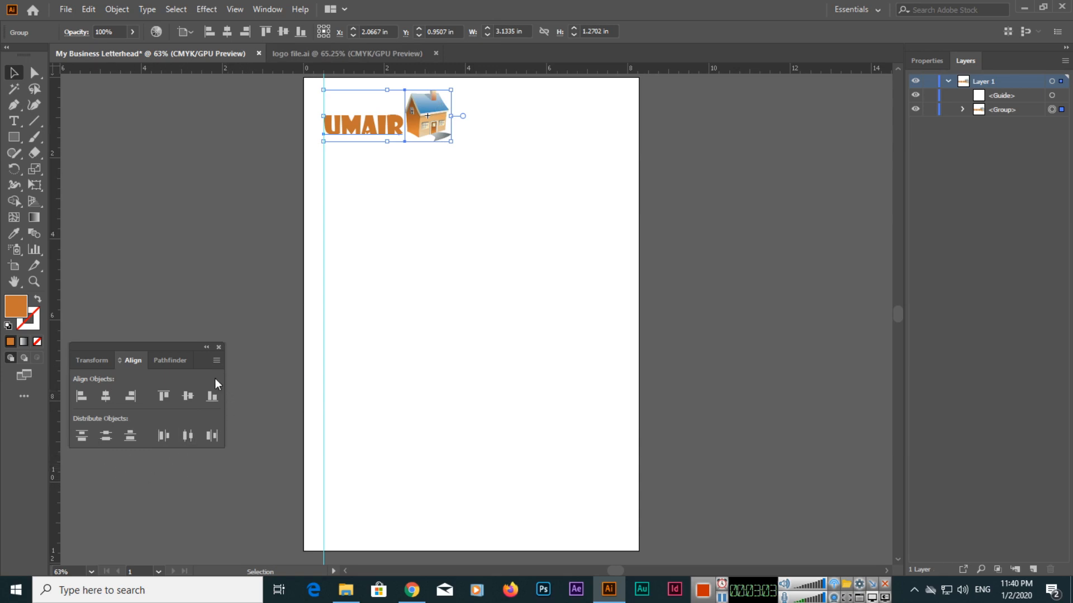
left_click(216, 360)
left_click(251, 365)
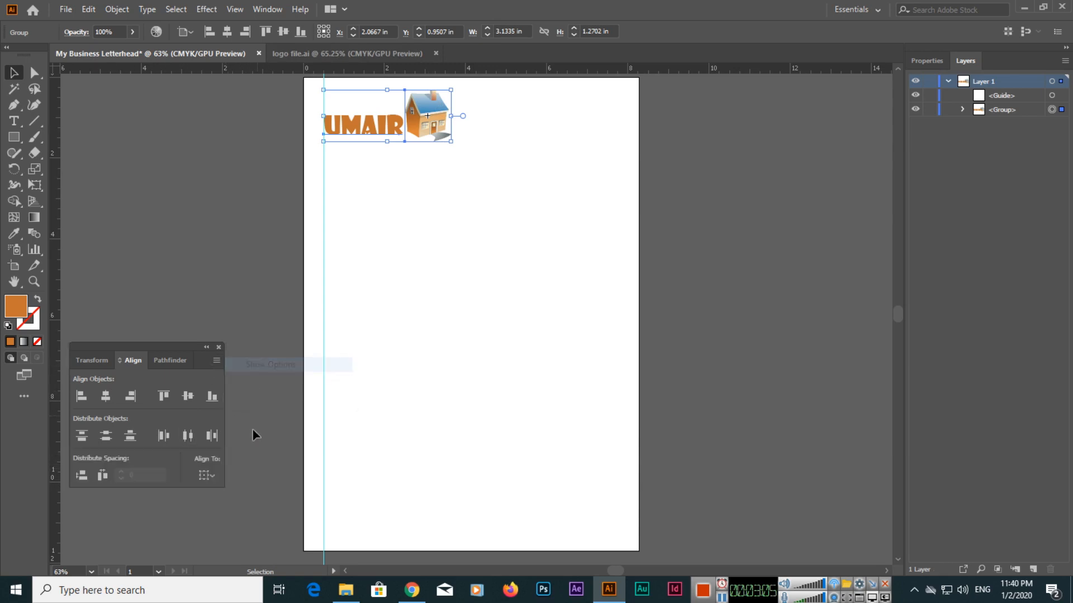
Try centering the logo group horizontally with Align to Artboard, and undo the alignment.
left_click(214, 479)
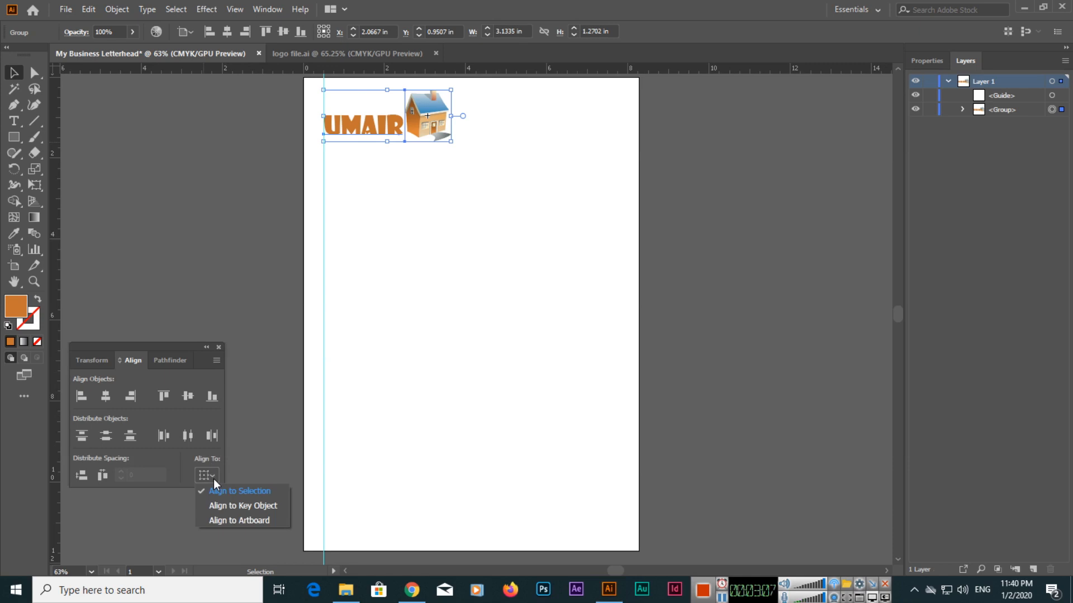
left_click(230, 517)
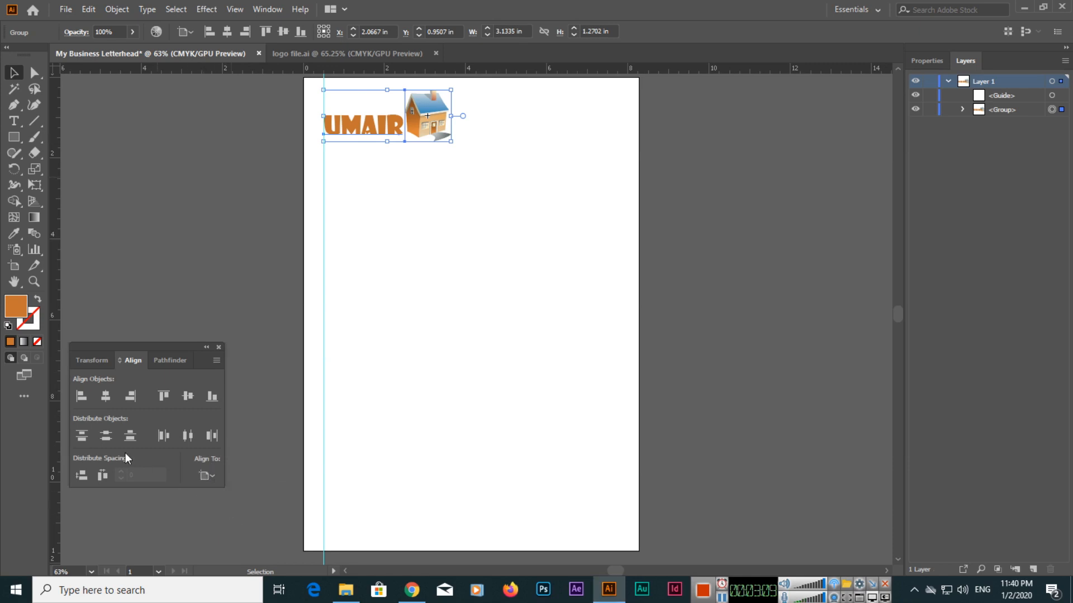
left_click(105, 396)
left_click(454, 203)
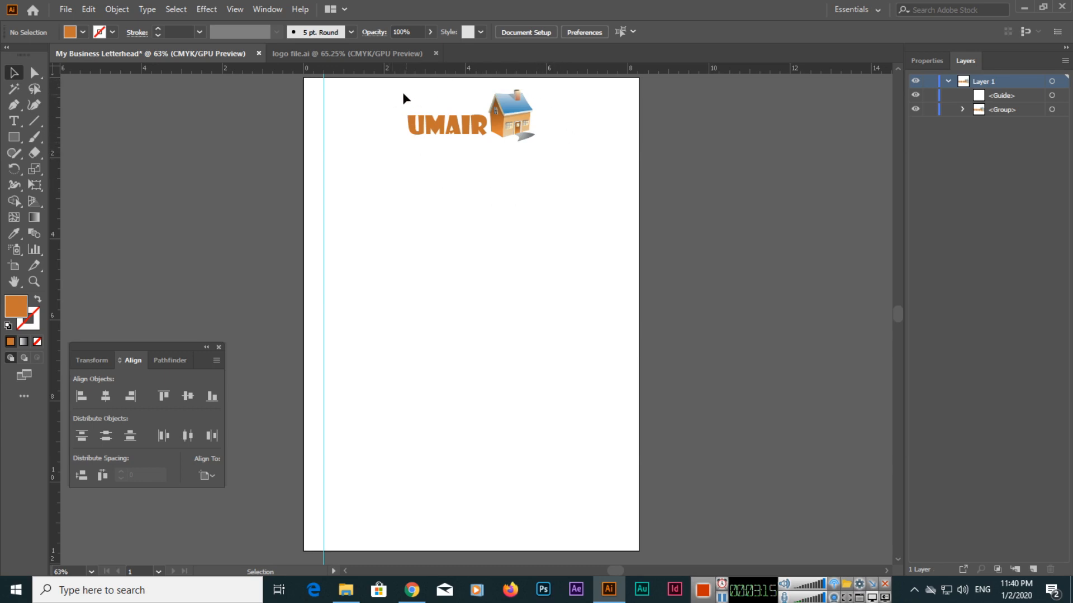
key("ctrl+z")
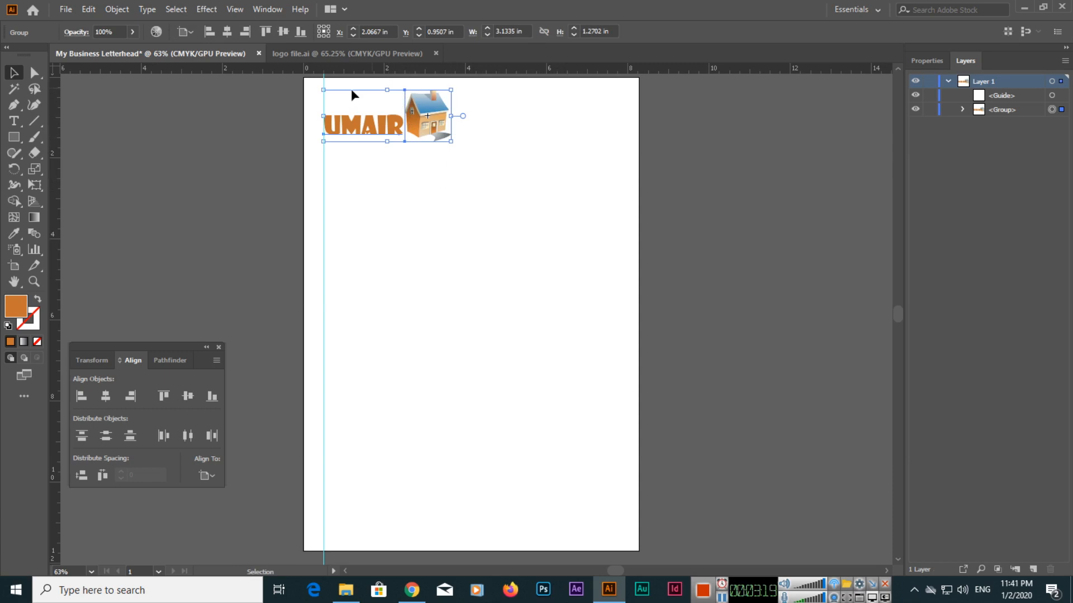
Fine-tune the logo group's vertical position near the page's upper edge, keeping its left edge on the vertical guide, and deselect it.
mouse_move(390, 131)
left_mouse_down()
mouse_move(408, 144)
mouse_move(424, 385)
mouse_move(381, 498)
mouse_move(386, 510)
mouse_move(395, 501)
mouse_move(558, 513)
mouse_move(467, 136)
mouse_move(384, 115)
left_mouse_up()
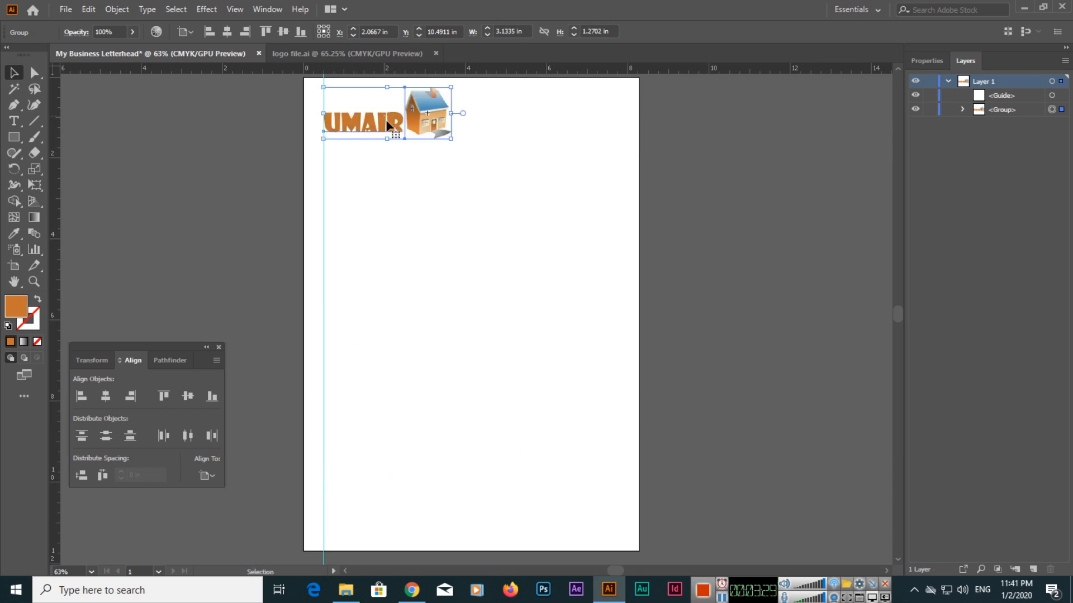
left_click_drag(399, 128, 398, 132)
left_click(402, 195)
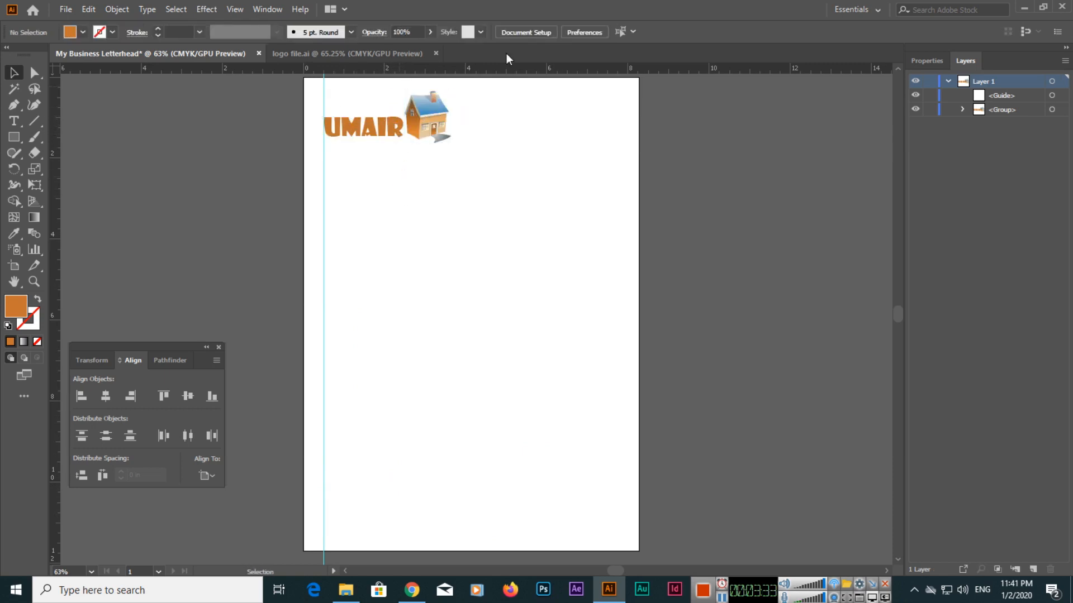